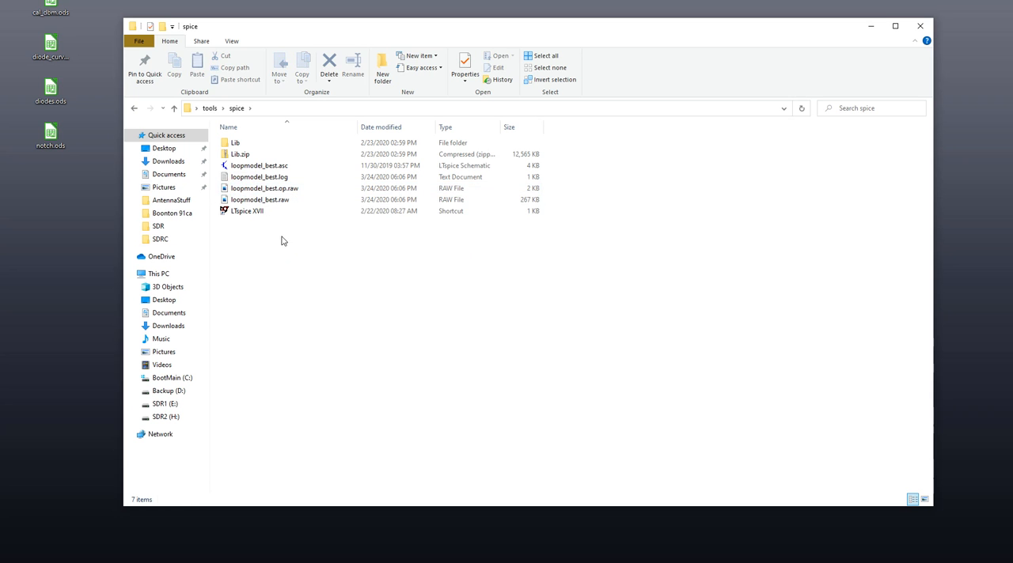
# Step: Launch LTspice XVII from the spice folder, maximize its window and create a new schematic
pyautogui.doubleClick(253, 213)
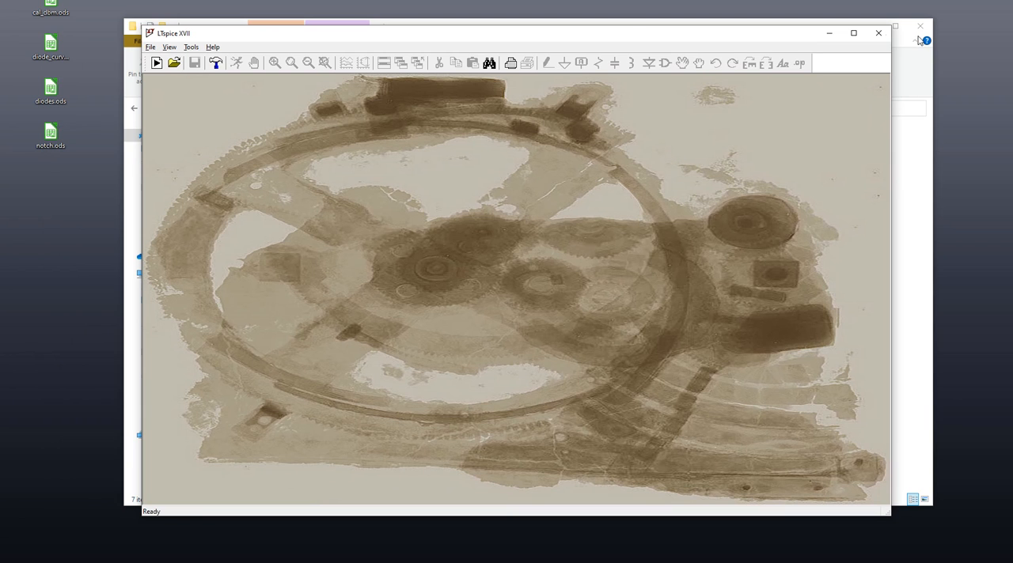
pyautogui.click(855, 34)
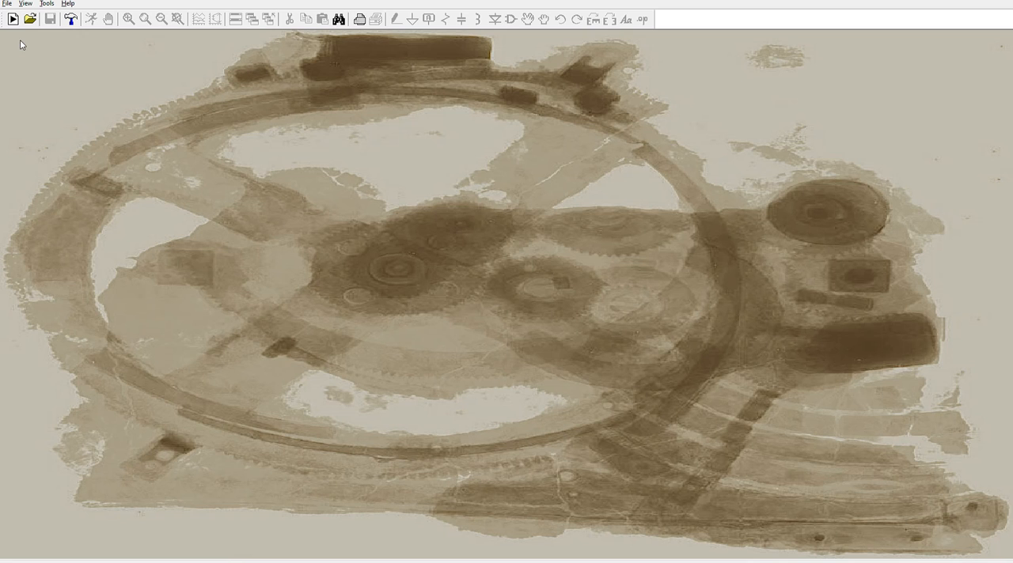
pyautogui.click(7, 3)
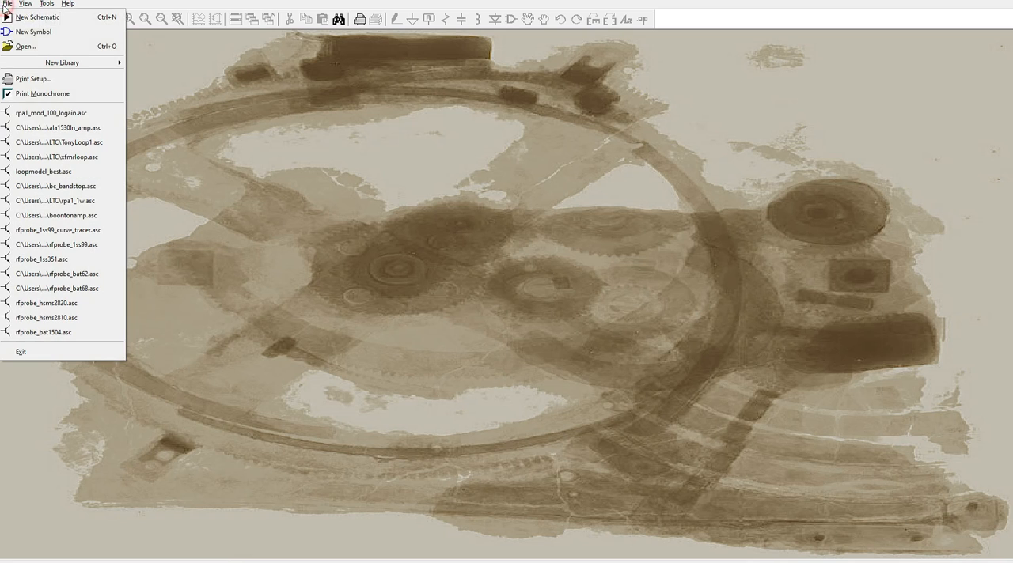
pyautogui.click(35, 16)
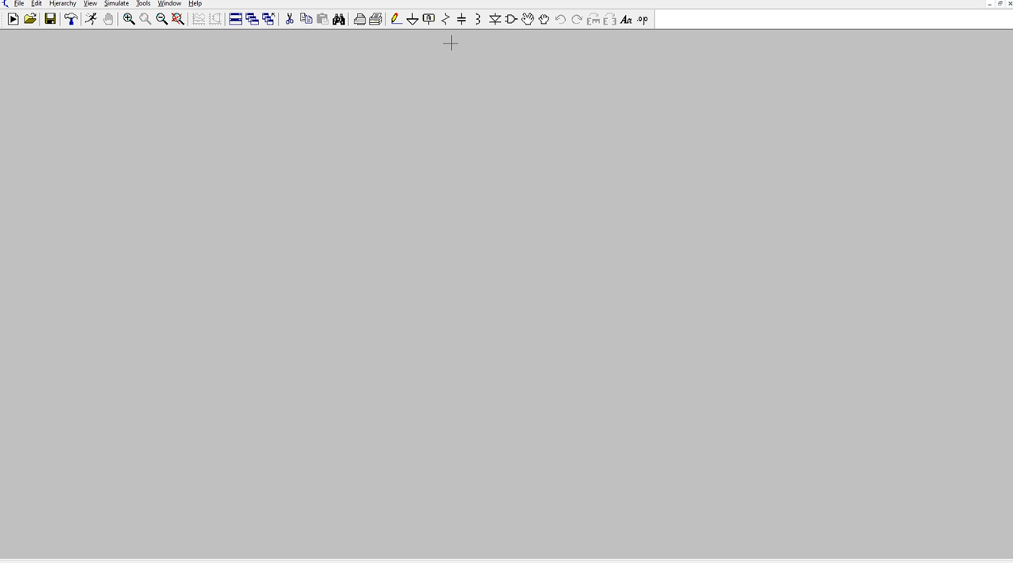
# Step: Insert a voltage source from the component library and place it as V1 on the schematic
pyautogui.click(511, 24)
pyautogui.moveTo(543, 159); pyautogui.dragTo(543, 95)
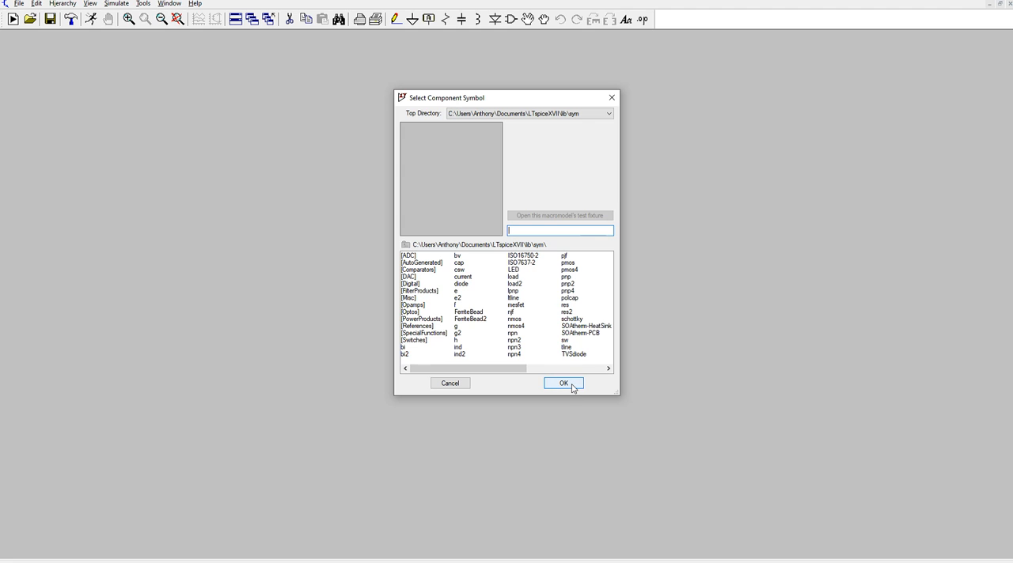
pyautogui.moveTo(493, 369); pyautogui.dragTo(558, 373)
pyautogui.click(519, 262)
pyautogui.click(564, 384)
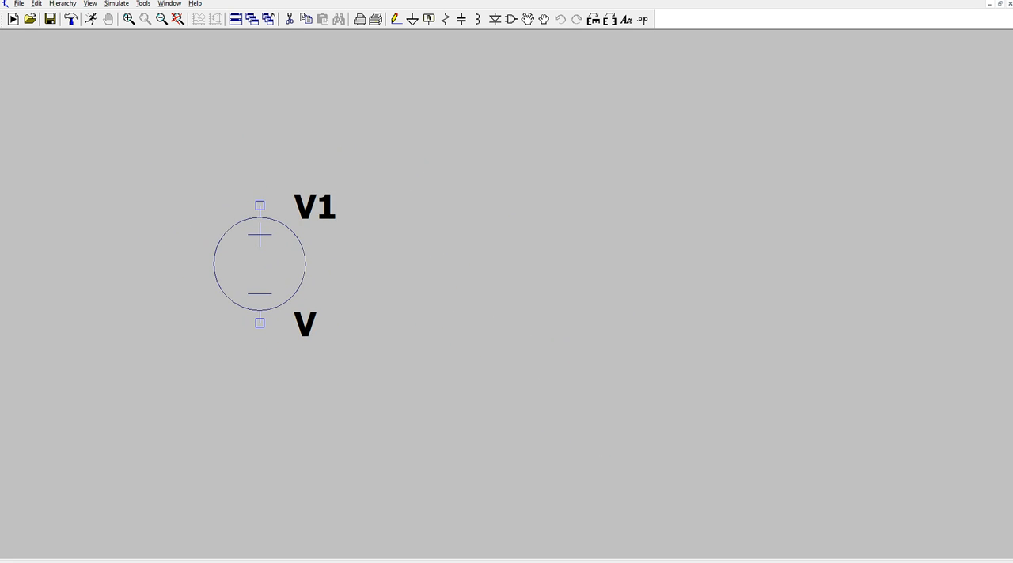
pyautogui.click(261, 241)
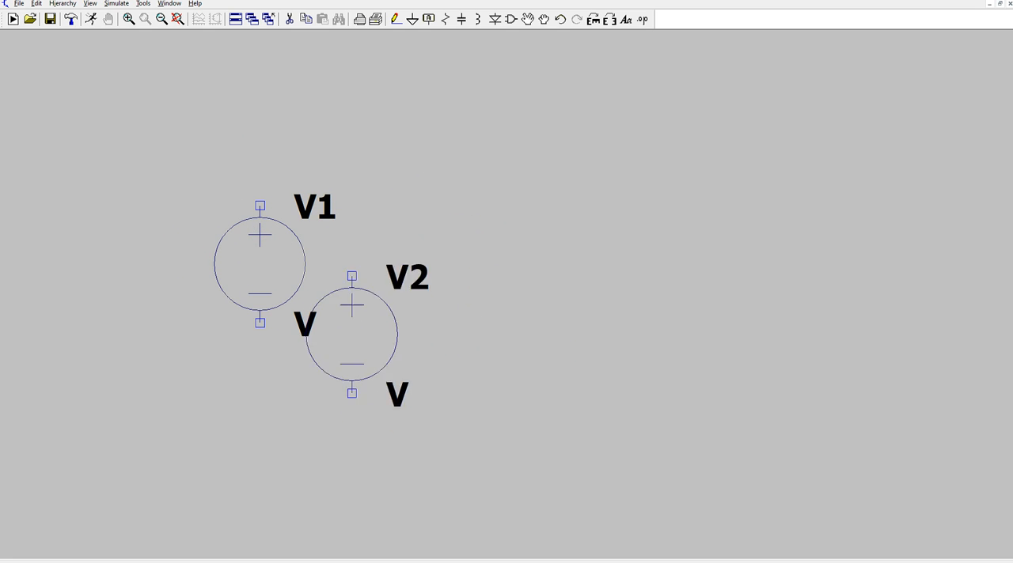
# Step: Place two more voltage sources, V2 below V1 and V3 up and to the right, and end the placement
pyautogui.click(419, 375)
pyautogui.click(606, 166)
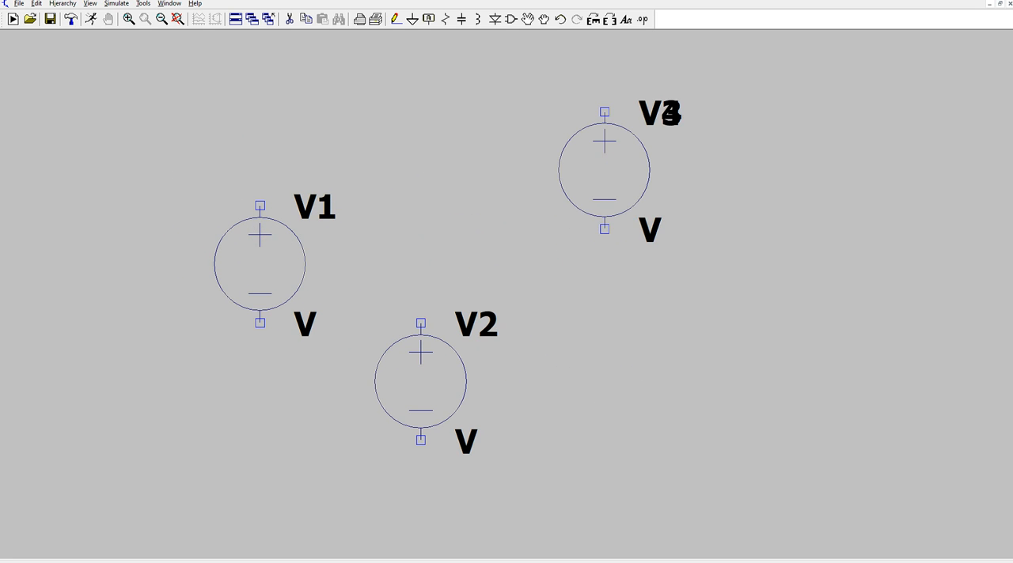
pyautogui.press('Escape')
# Step: Delete the extra voltage sources V3 and V2 from the schematic
pyautogui.click(290, 20)
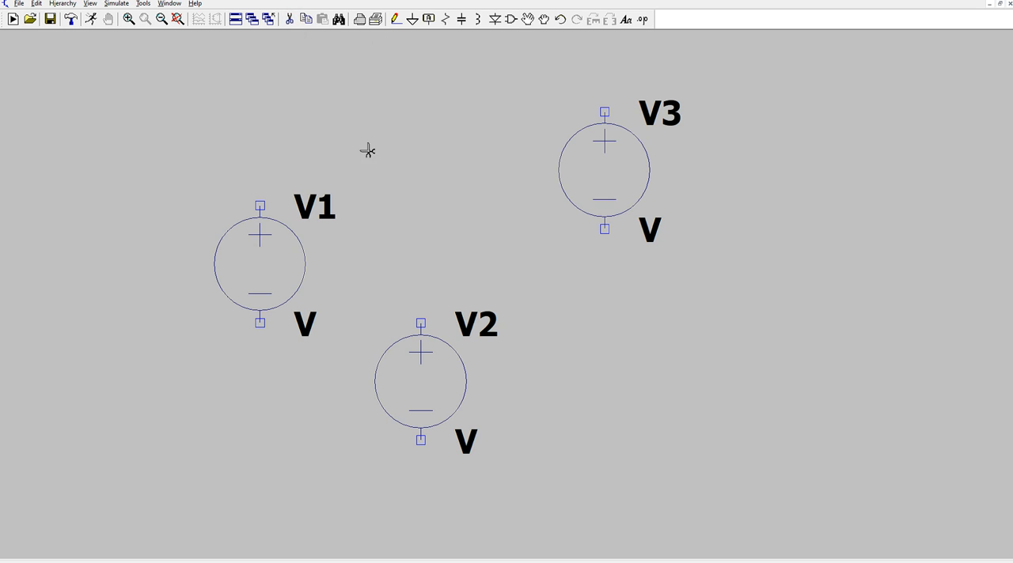
pyautogui.click(611, 164)
pyautogui.click(423, 390)
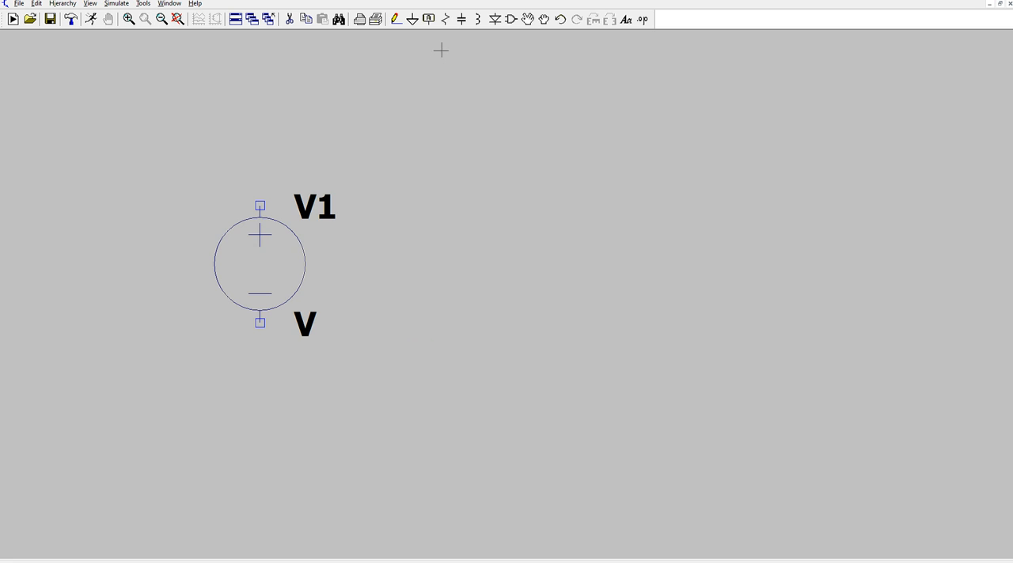
# Step: Place a vertical resistor to the right of V1 and a ground symbol below, between the two parts
pyautogui.click(445, 19)
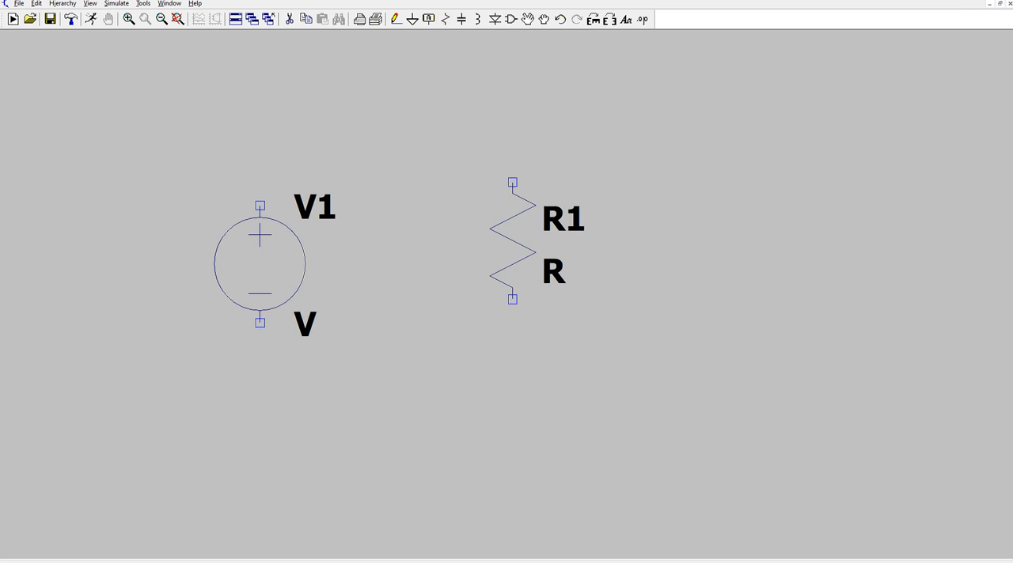
pyautogui.click(546, 253)
pyautogui.rightClick(560, 115)
pyautogui.click(412, 19)
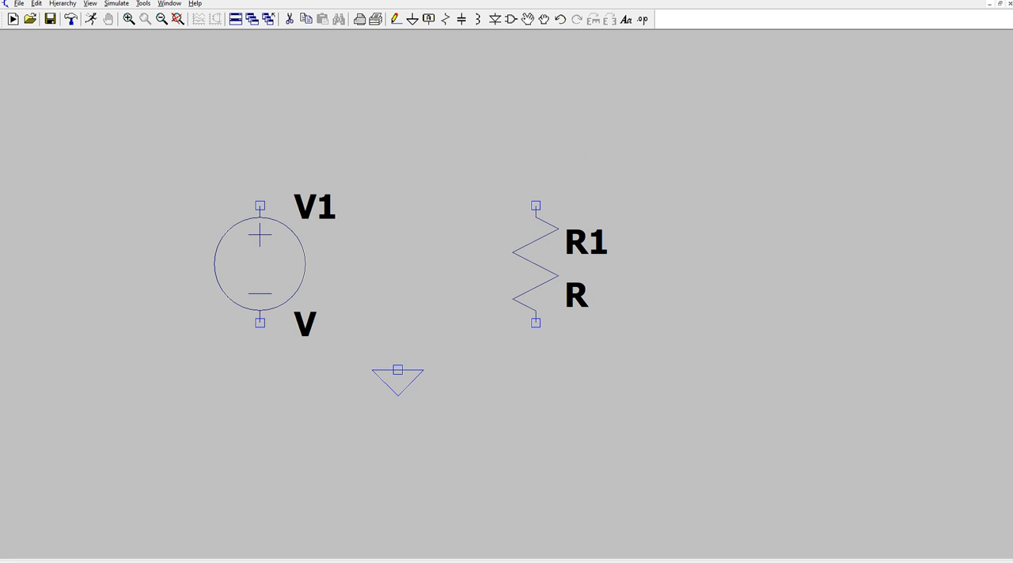
pyautogui.click(391, 386)
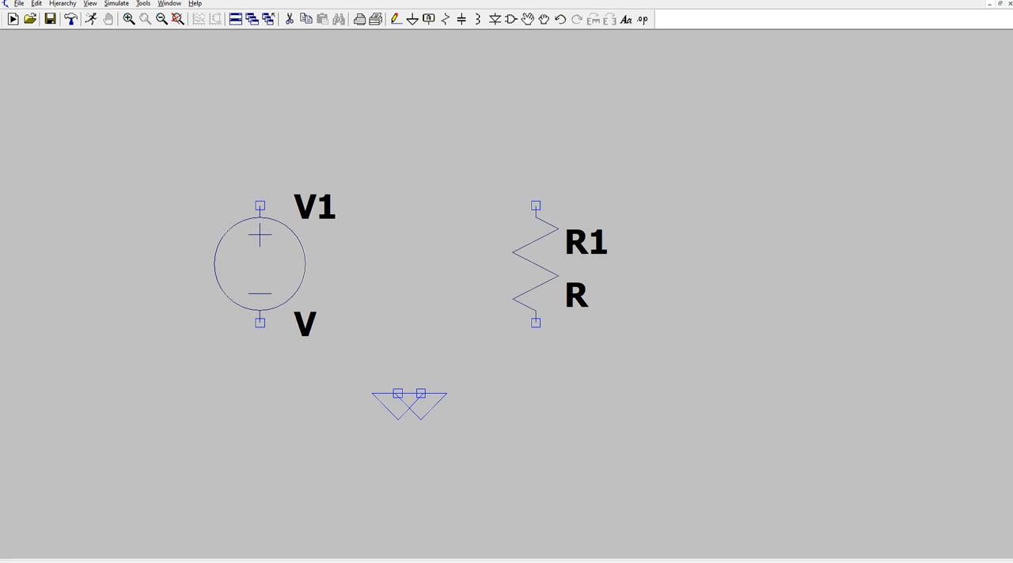
pyautogui.press('Escape')
# Step: Wire the negative terminal of V1 along the bottom to the lower end of resistor R1
pyautogui.click(397, 24)
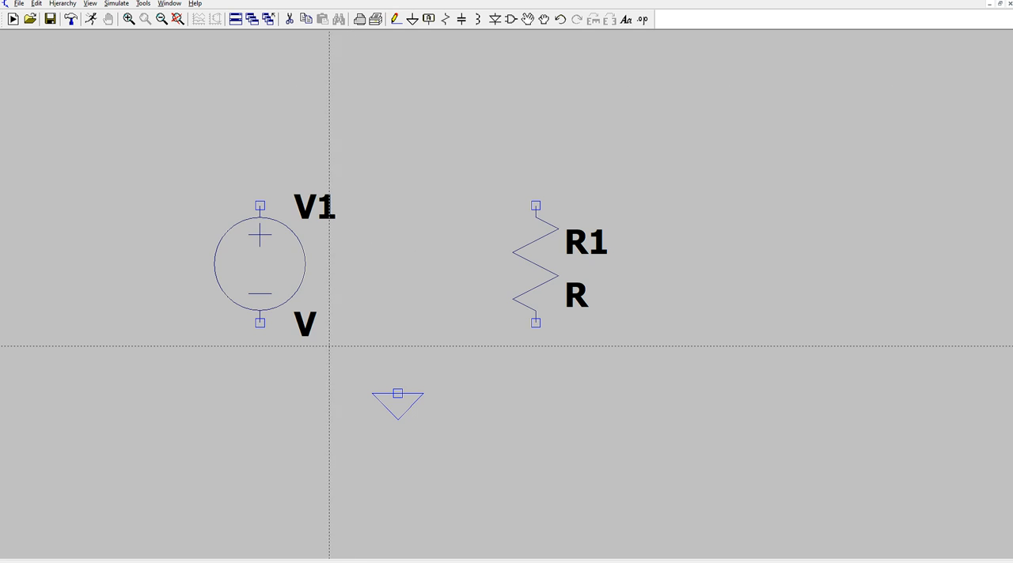
pyautogui.click(260, 323)
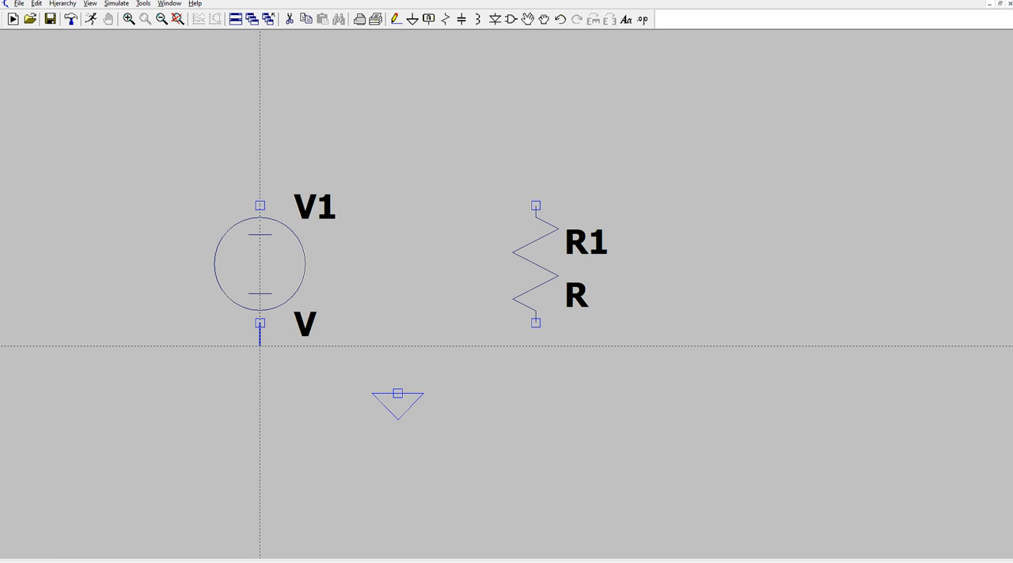
pyautogui.click(260, 370)
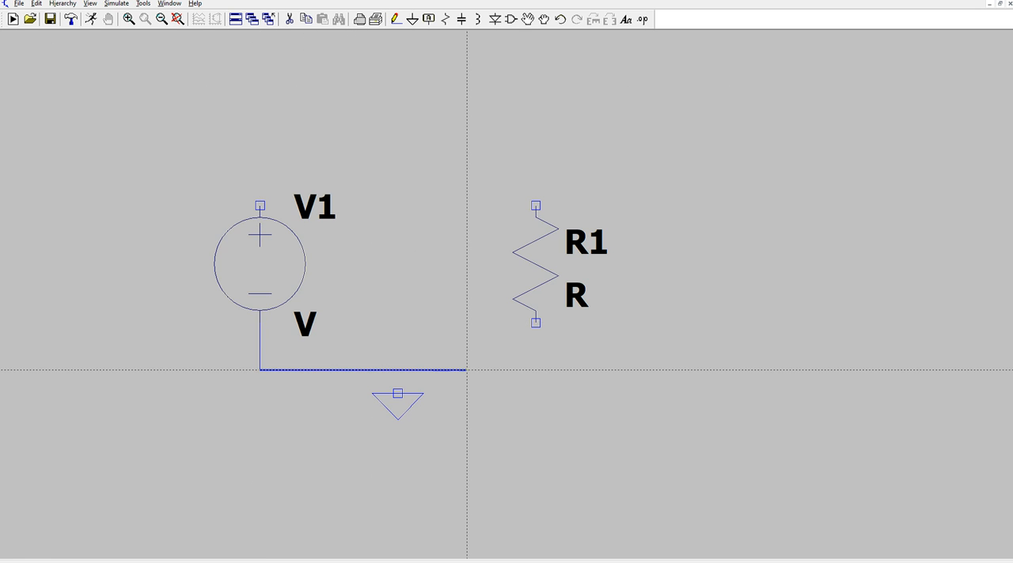
pyautogui.click(536, 370)
pyautogui.click(536, 322)
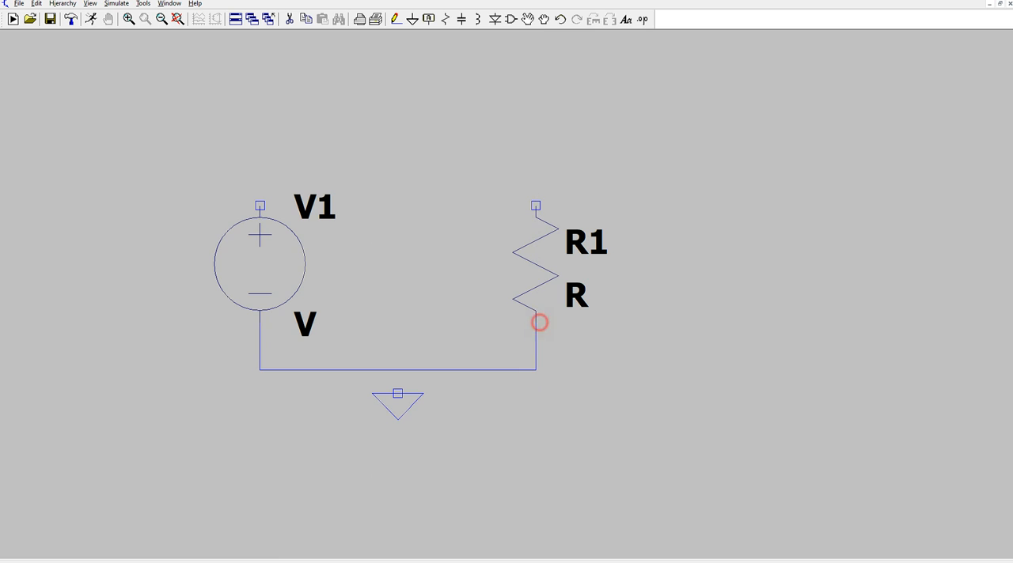
# Step: Wire the upper end of R1 across the top to the positive terminal of V1
pyautogui.click(536, 205)
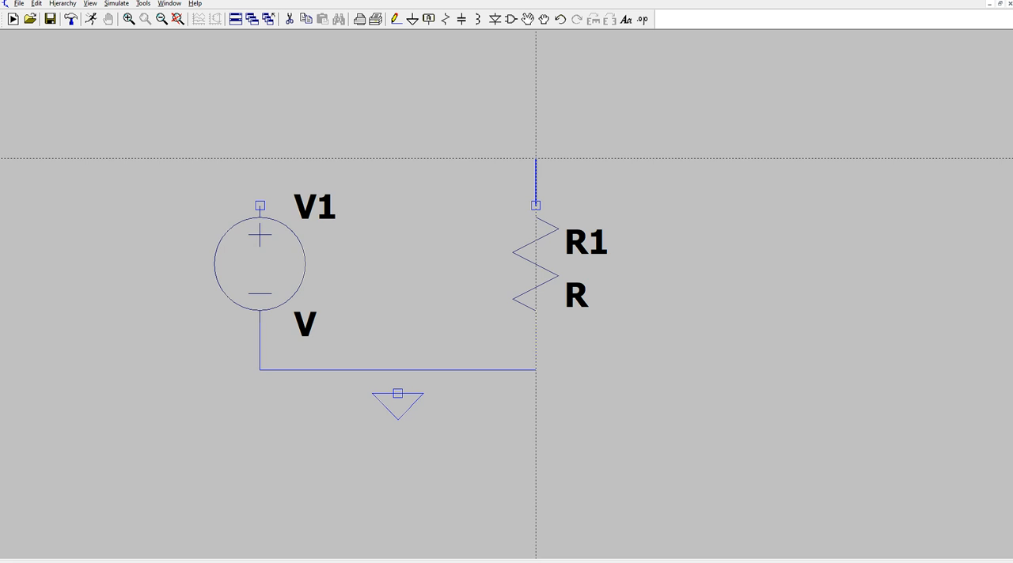
pyautogui.click(536, 158)
pyautogui.click(259, 159)
pyautogui.press('Escape')
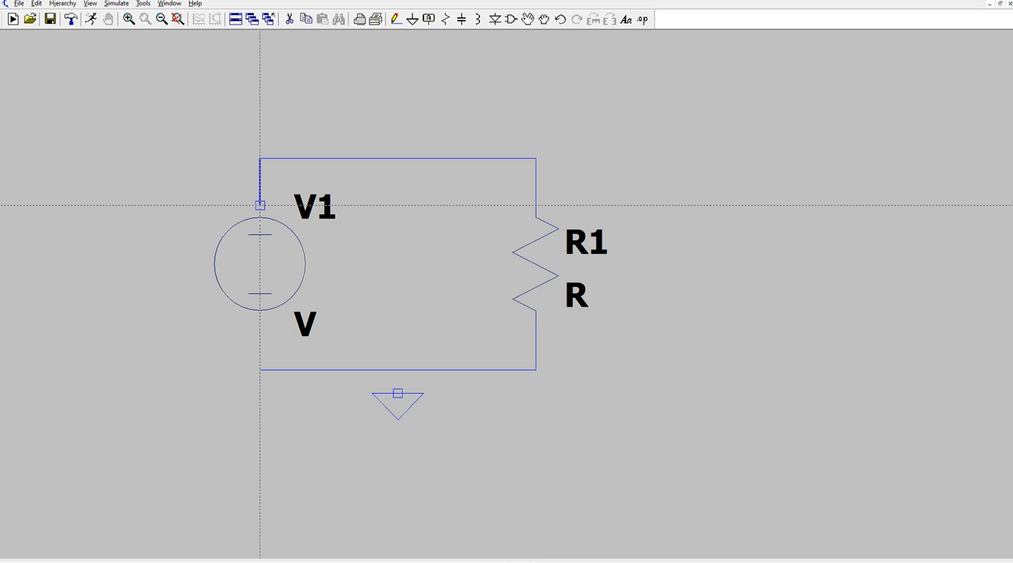
pyautogui.click(260, 205)
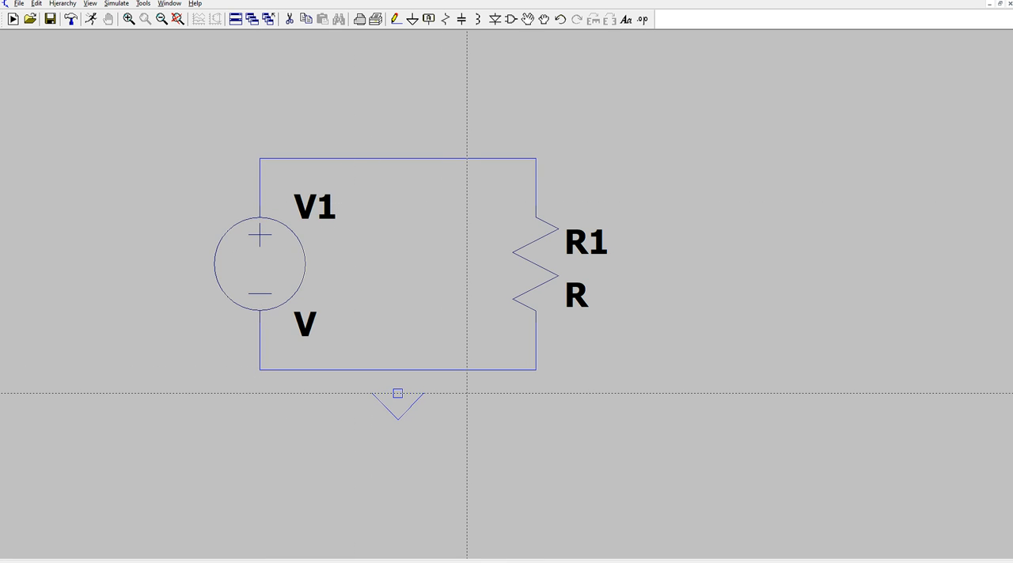
# Step: Wire the ground symbol to the bottom wire of the circuit and end wiring
pyautogui.click(398, 393)
pyautogui.click(398, 370)
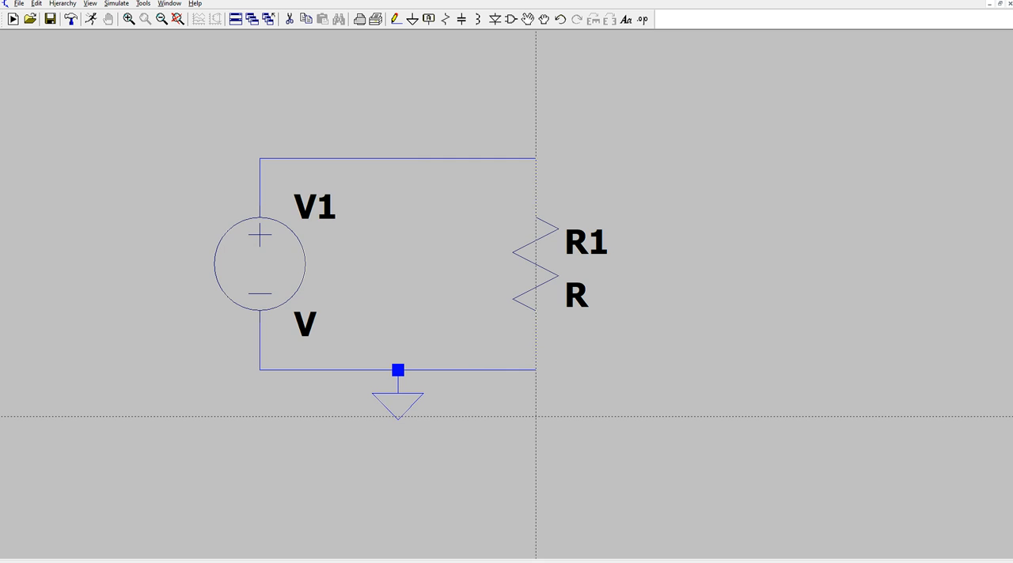
pyautogui.press('Escape')
# Step: Set the AC amplitude of V1 to 1 and the resistance of R1 to 50 ohms
pyautogui.rightClick(287, 273)
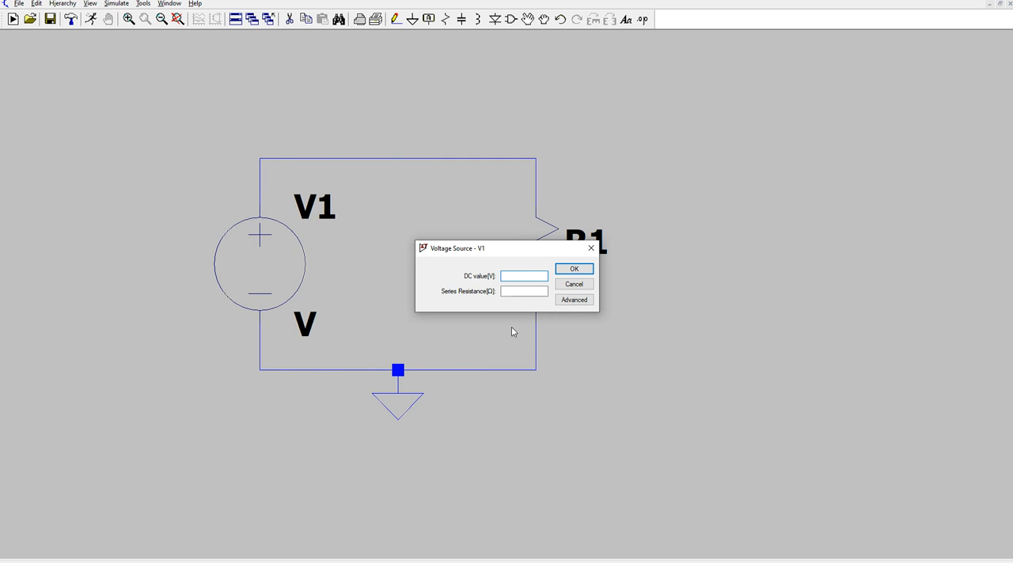
pyautogui.click(573, 301)
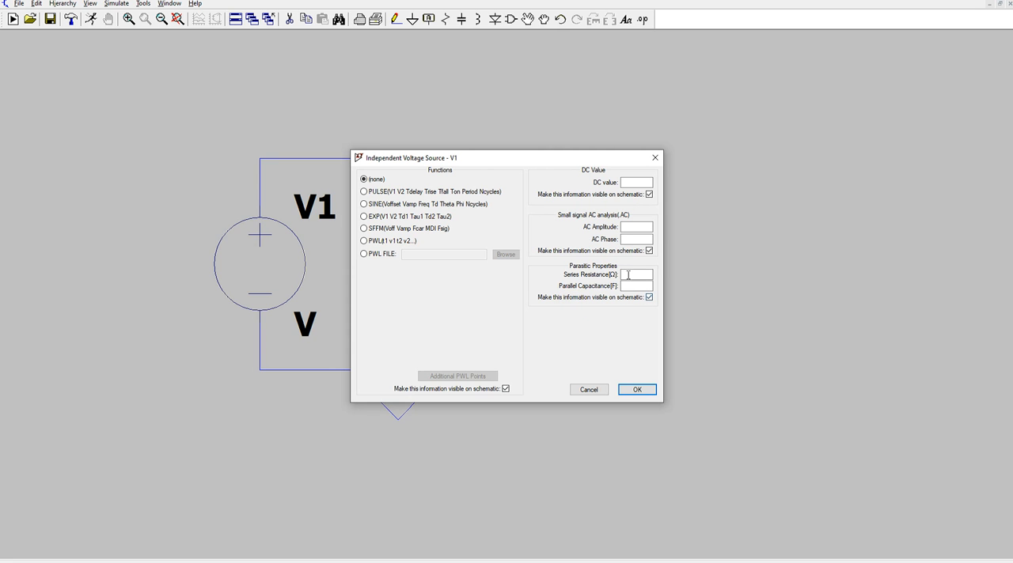
pyautogui.click(632, 227)
pyautogui.click(637, 389)
pyautogui.rightClick(543, 277)
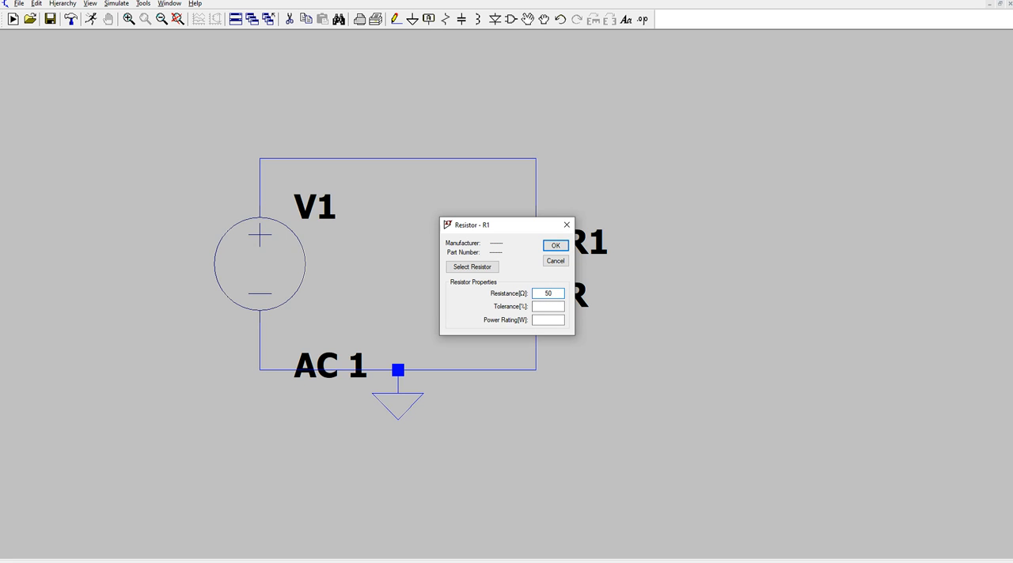
pyautogui.click(563, 245)
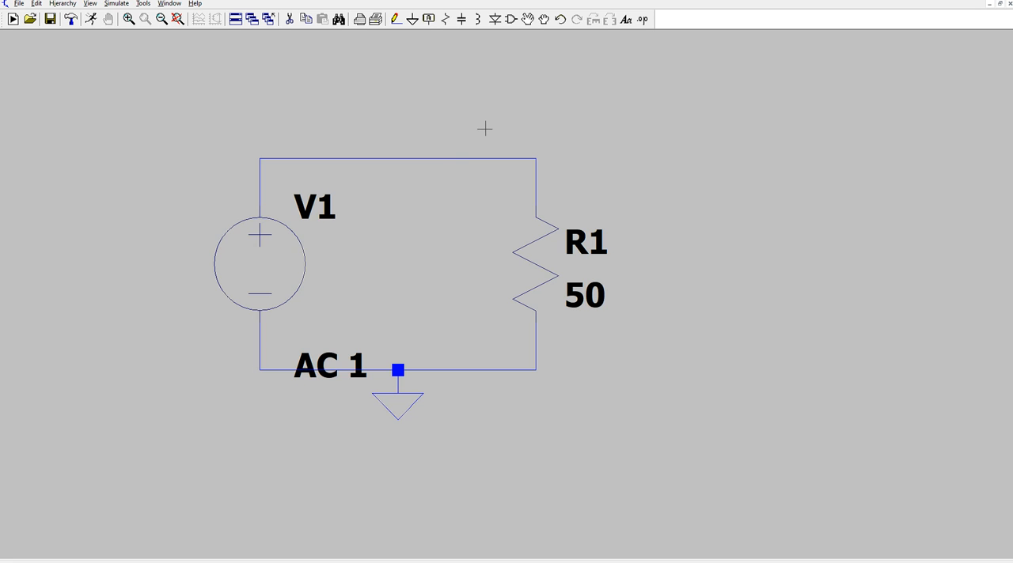
# Step: Delete the top wire between V1 and R1 and place a capacitor rotated to horizontal in its gap
pyautogui.click(289, 19)
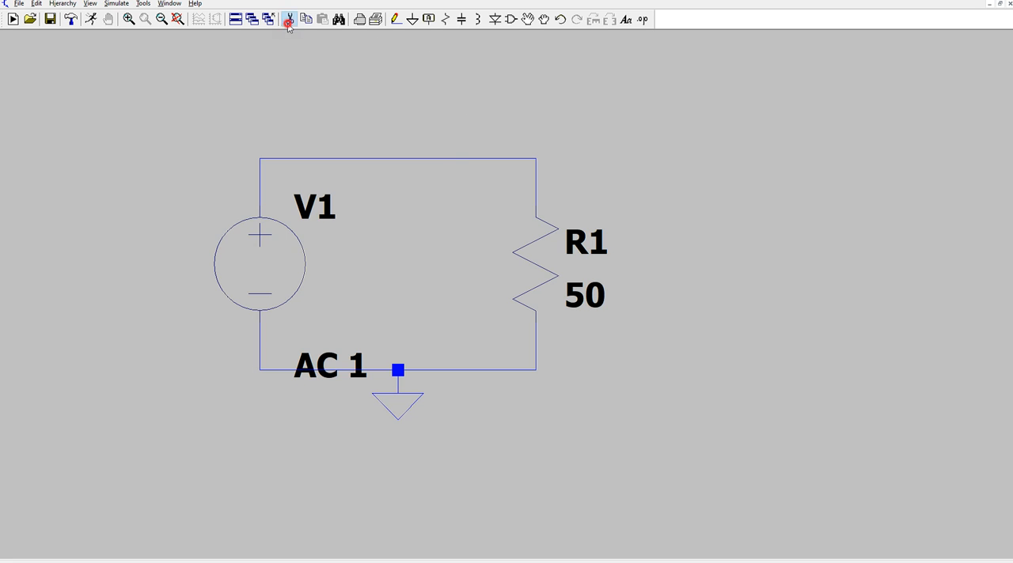
pyautogui.click(438, 158)
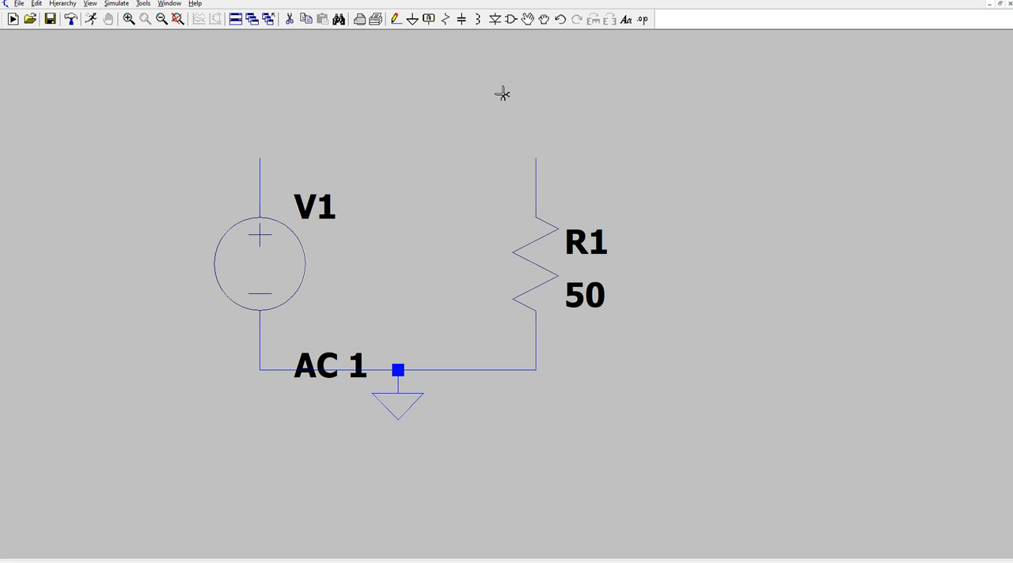
pyautogui.click(462, 19)
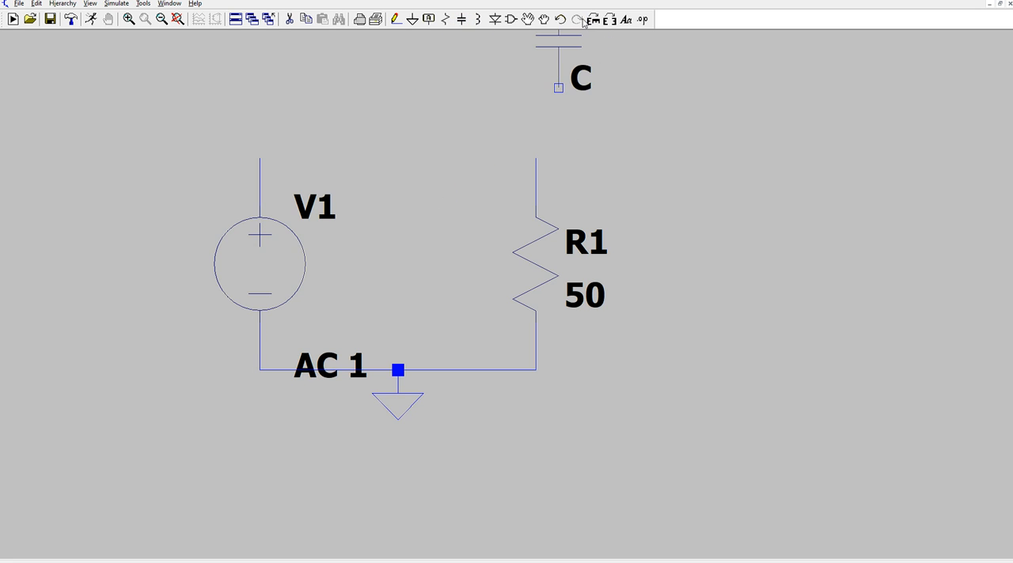
pyautogui.click(594, 18)
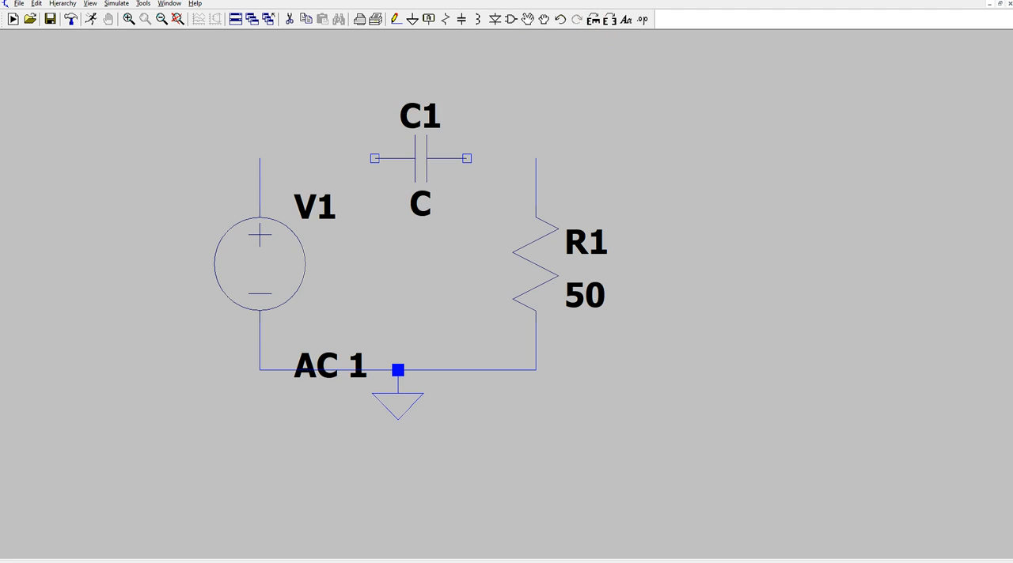
pyautogui.click(420, 158)
pyautogui.press('Escape')
# Step: Wire capacitor C1 in series between R1 and V1 and set its capacitance to 10nf
pyautogui.click(396, 19)
pyautogui.click(466, 159)
pyautogui.click(536, 158)
pyautogui.click(374, 159)
pyautogui.click(257, 158)
pyautogui.press('Escape')
pyautogui.rightClick(420, 162)
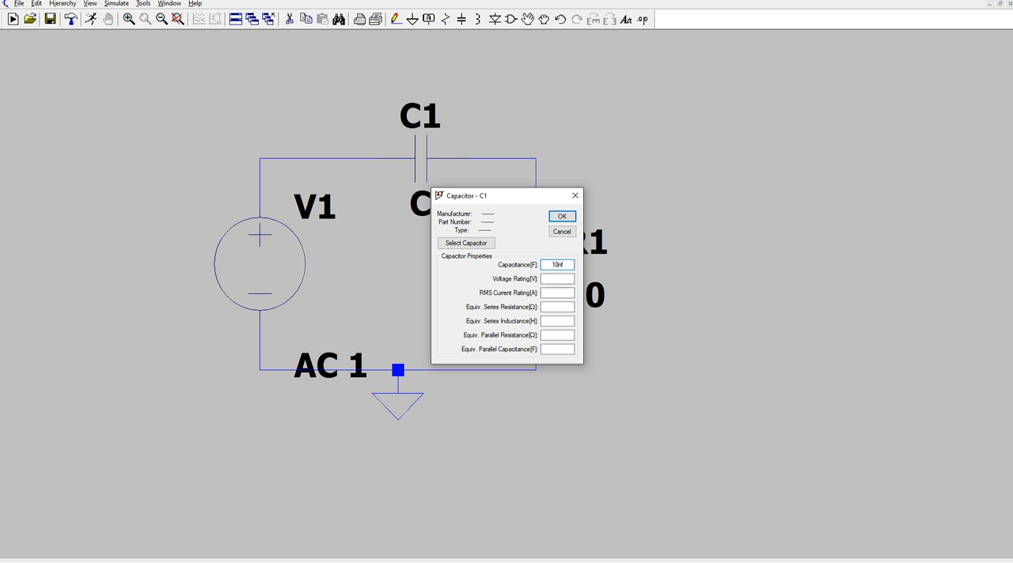
pyautogui.click(561, 217)
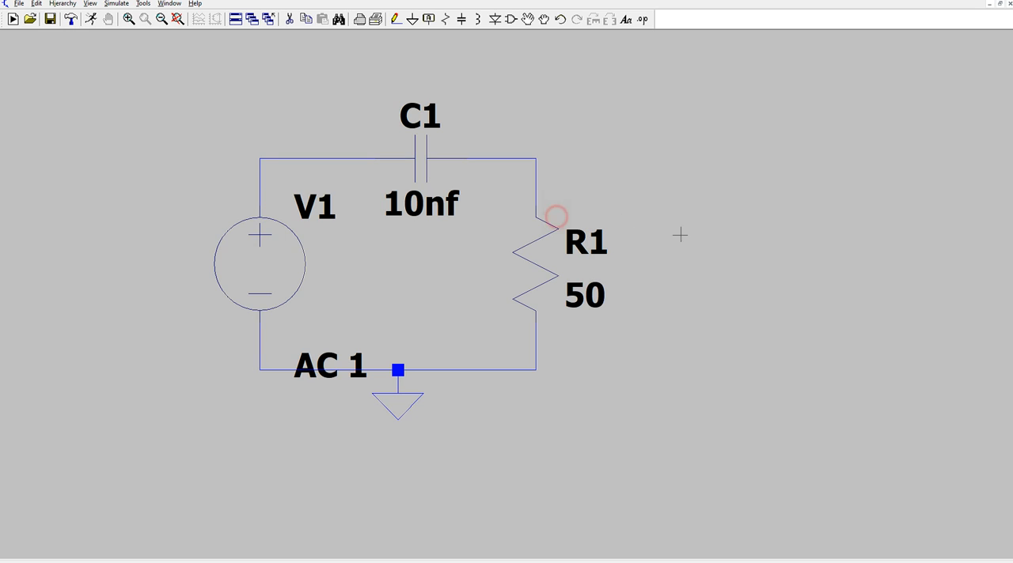
# Step: Set up an AC analysis with an octave sweep and 100 points per octave
pyautogui.click(91, 18)
pyautogui.moveTo(539, 184); pyautogui.dragTo(808, 129)
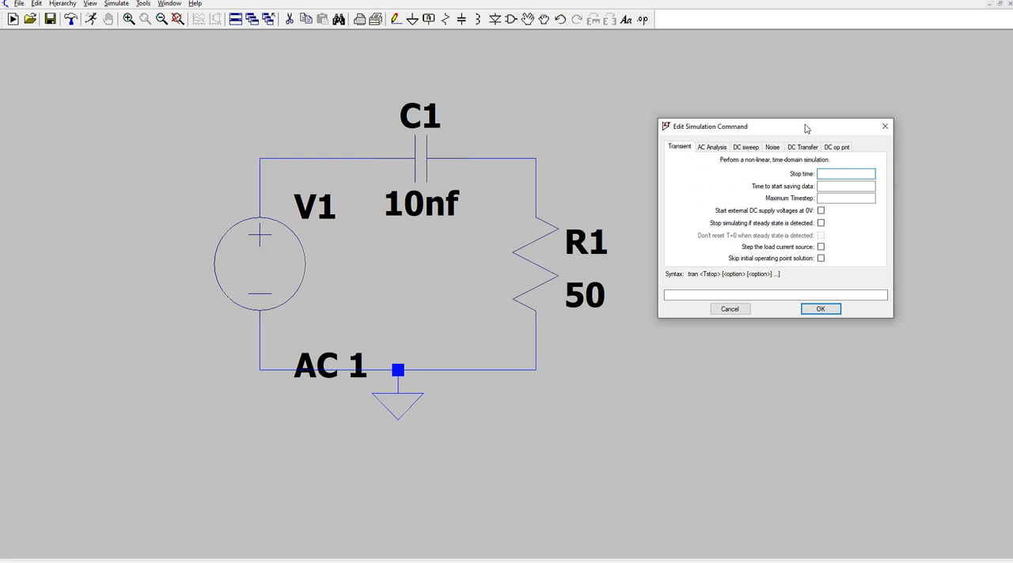
pyautogui.click(710, 150)
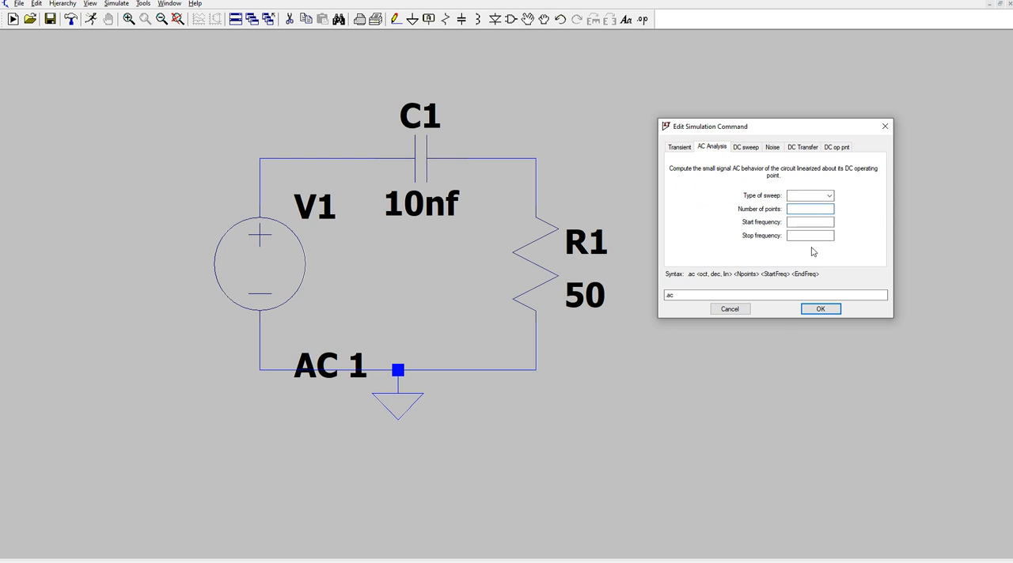
pyautogui.click(829, 196)
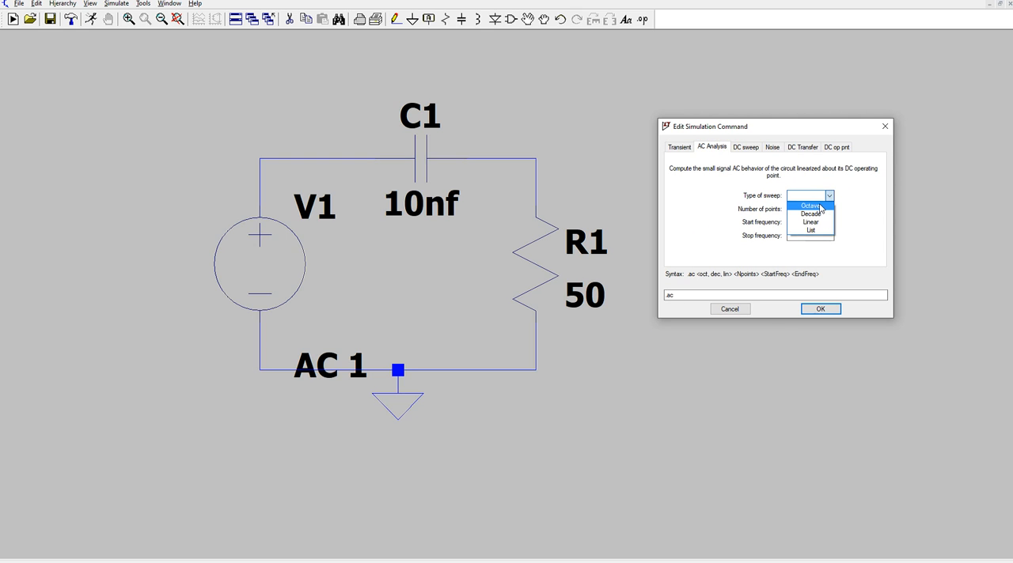
pyautogui.click(821, 209)
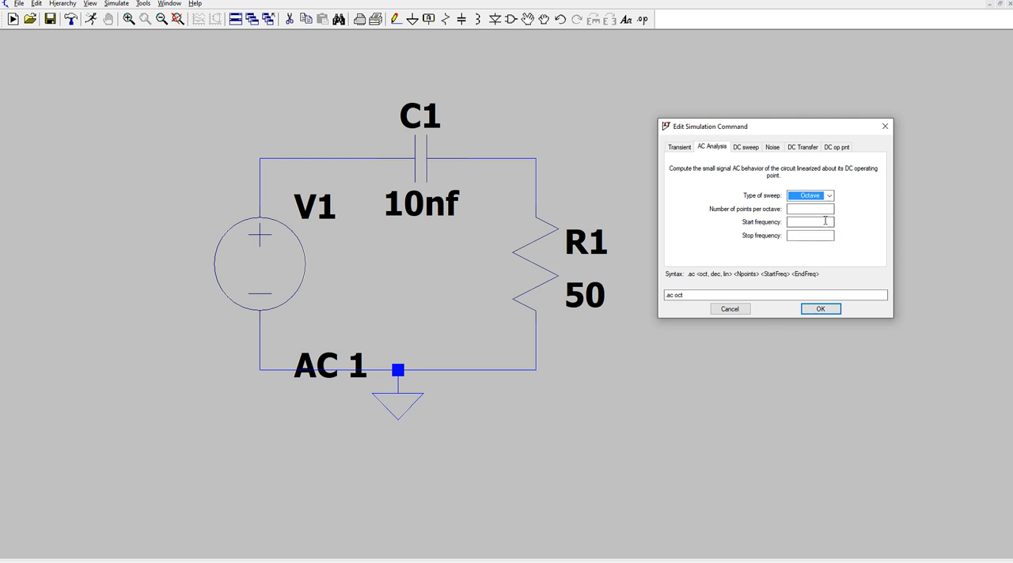
pyautogui.click(802, 210)
pyautogui.write('100')
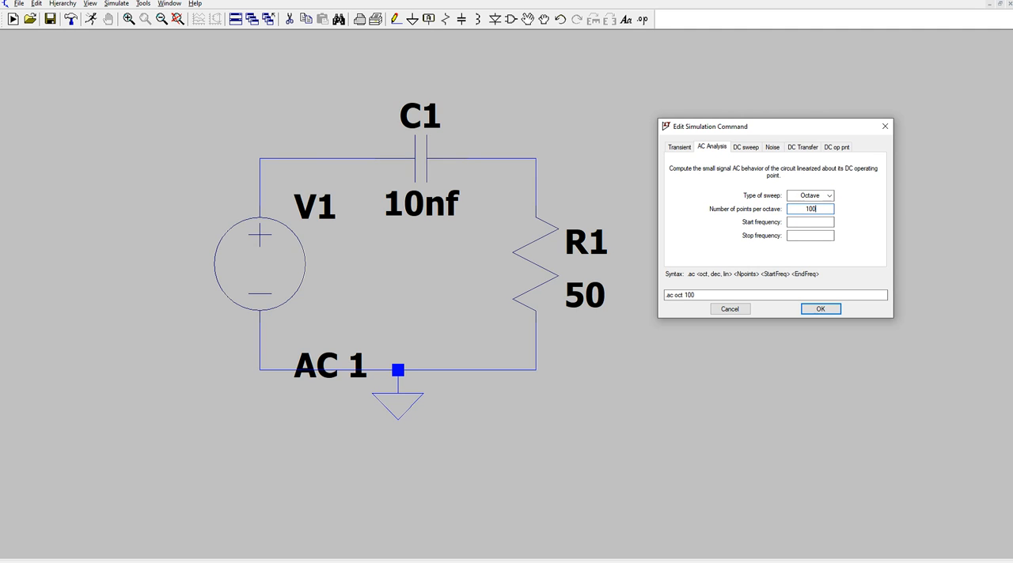
# Step: Set the sweep's start frequency to 10000 and stop frequency to 30e6, and run the simulation
pyautogui.click(820, 223)
pyautogui.write('10000')
pyautogui.click(821, 236)
pyautogui.write('30e6')
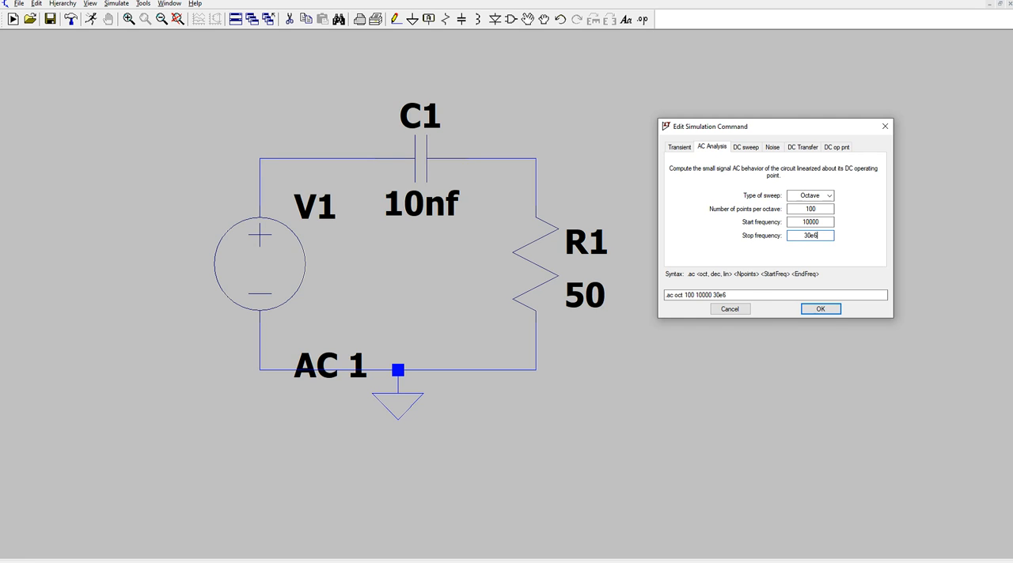
pyautogui.click(829, 309)
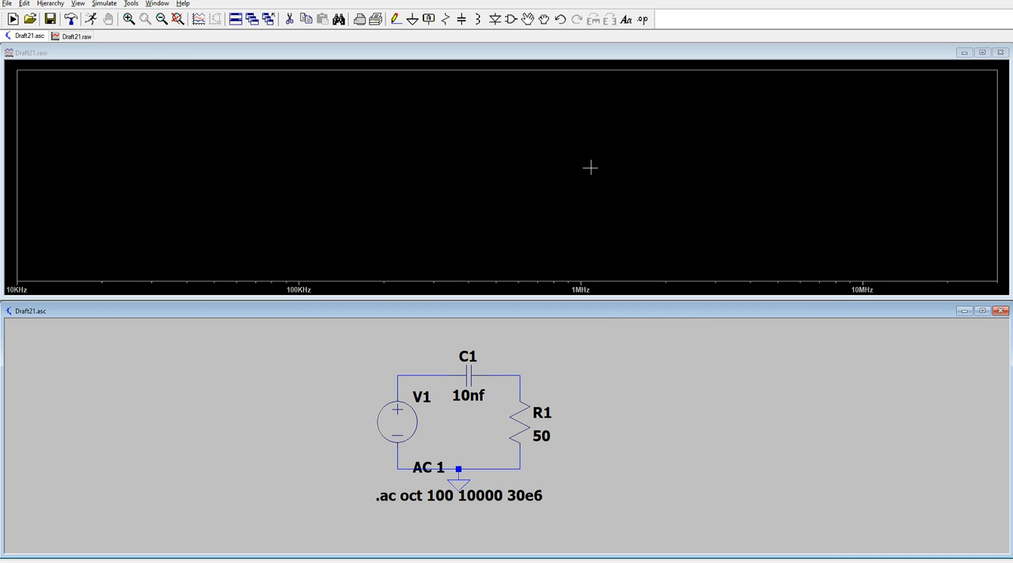
# Step: Plot the voltage at the node between C1 and R1 without its phase curve, and adjust the window height to reveal the status bar
pyautogui.click(520, 374)
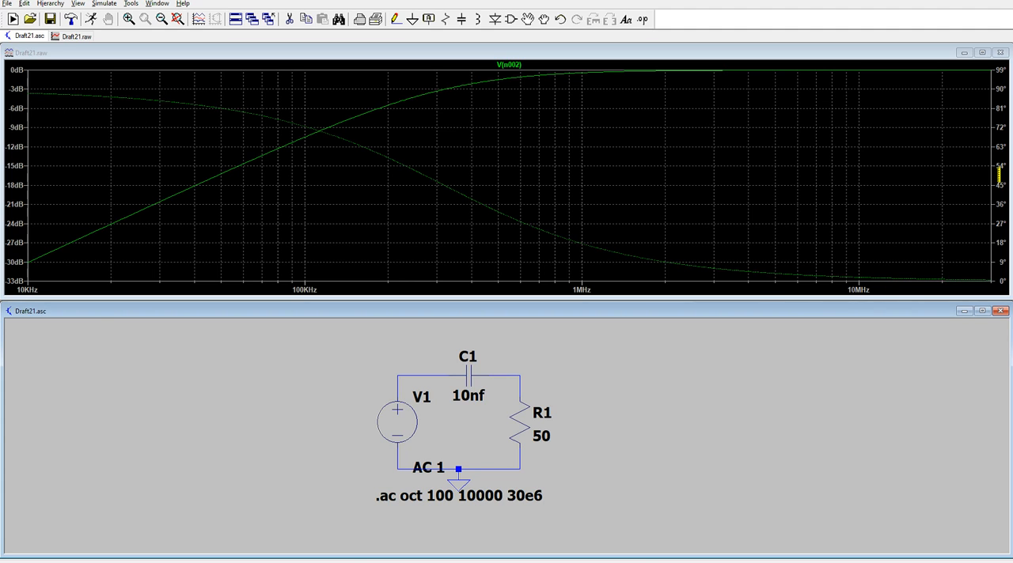
pyautogui.click(999, 176)
pyautogui.click(990, 189)
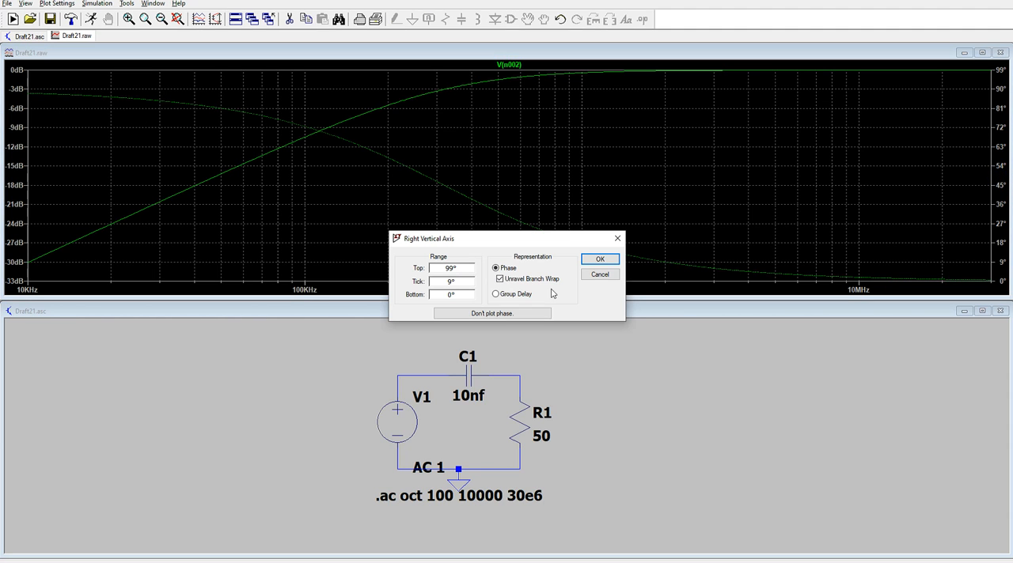
pyautogui.click(526, 315)
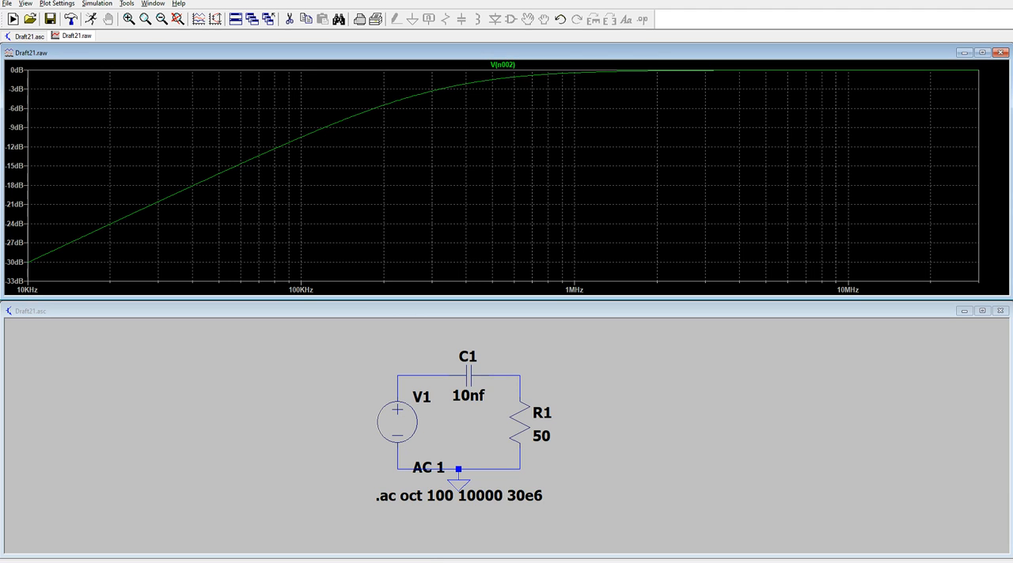
pyautogui.moveTo(431, 562); pyautogui.dragTo(429, 558)
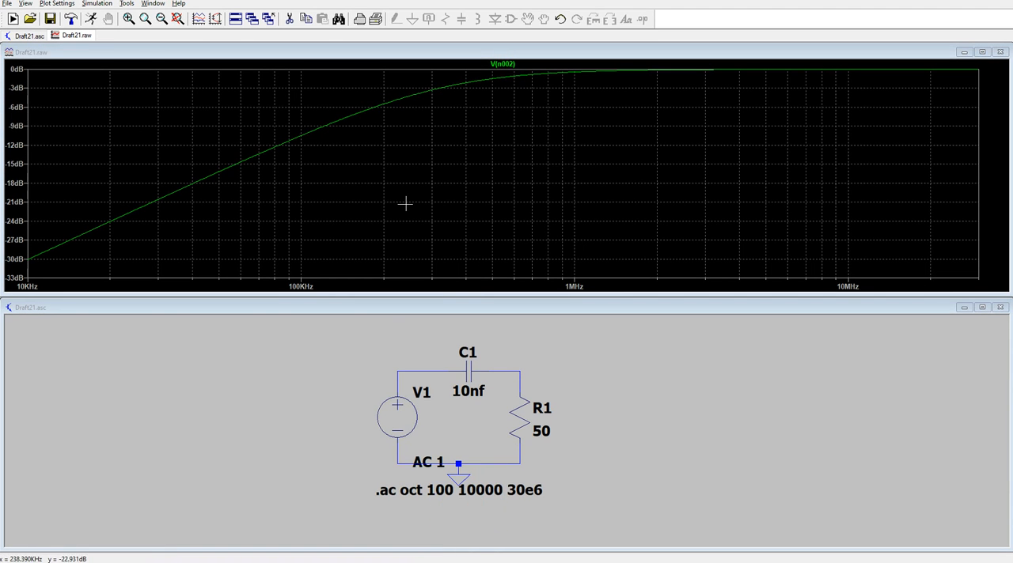